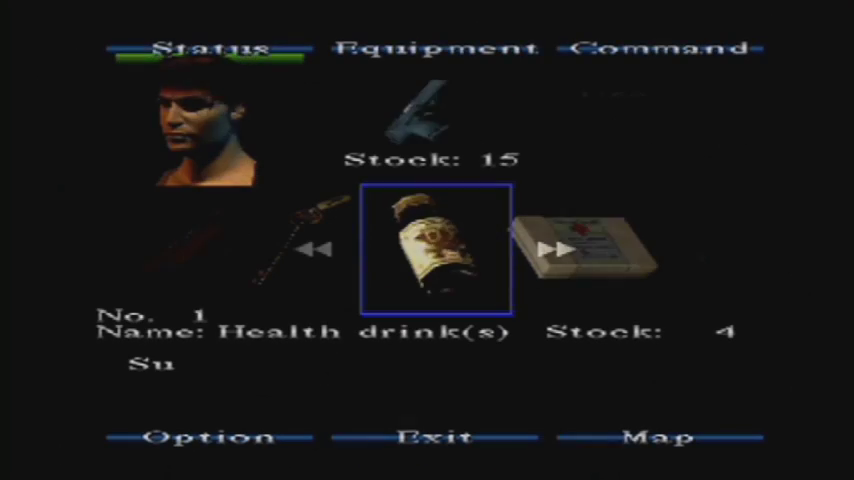
Browse the first aid kit, classroom key, flashlight, steel pipe and shotgun shells, then close the inventory
key(Right)
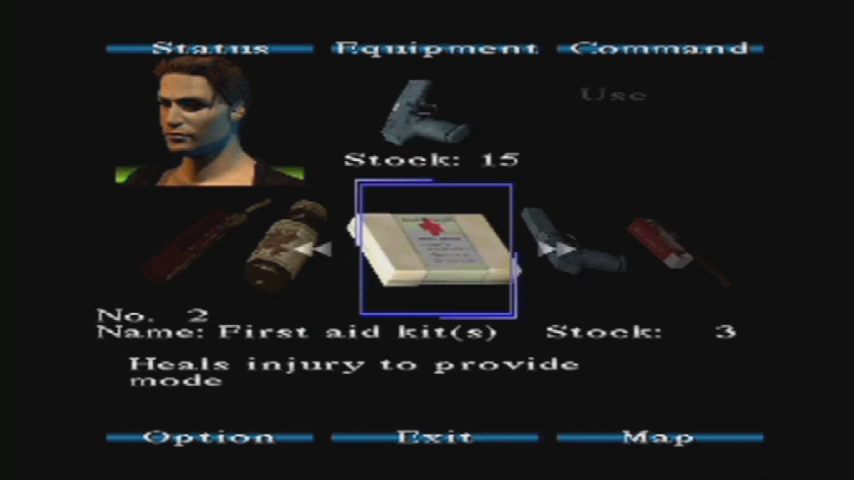
key(Left)
key(Left)
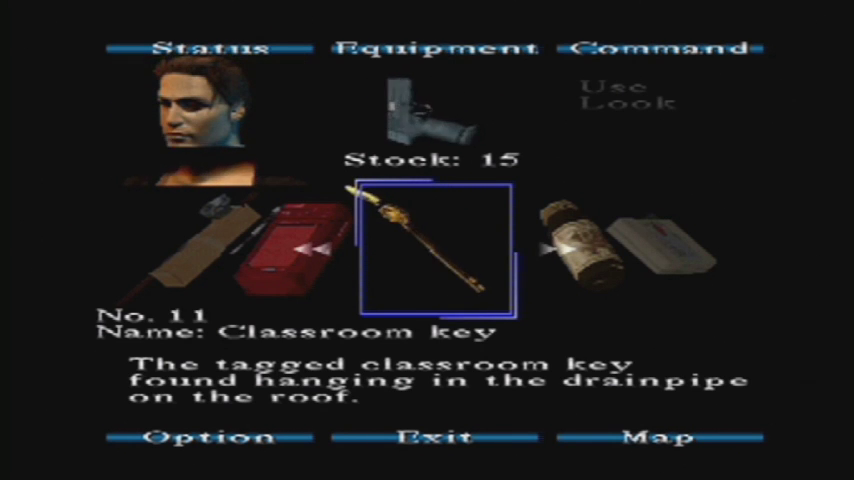
key(Left)
key(Left)
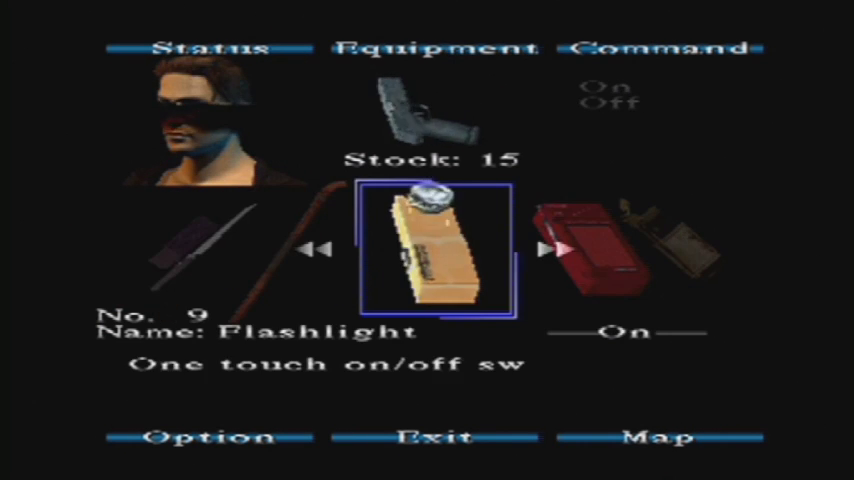
key(Right)
key(Left)
key(Left)
key(Left)
key(Right)
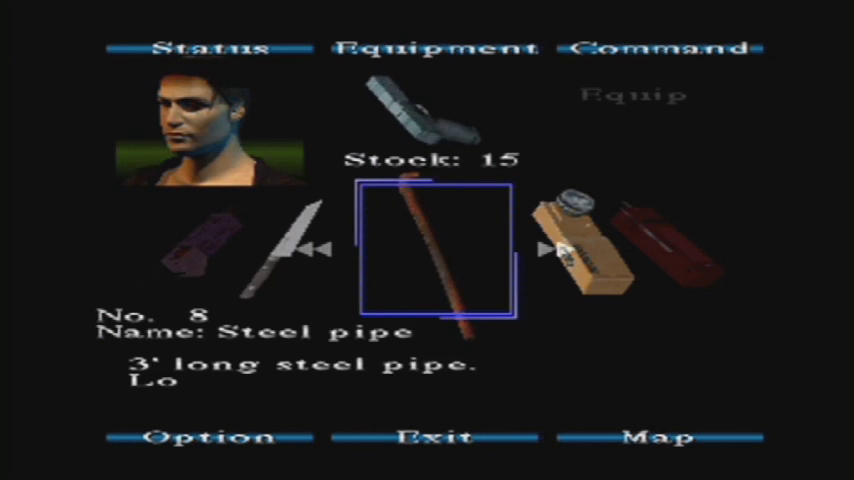
key(Left)
key(Left)
key(Left)
key(Left)
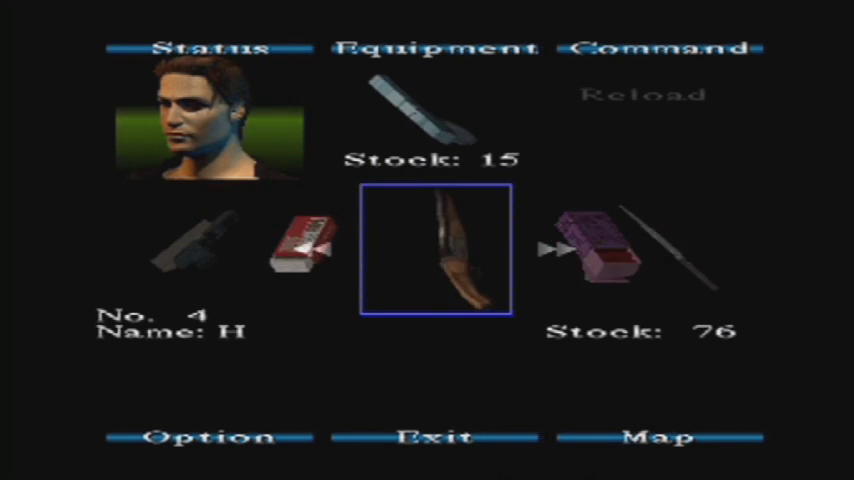
key(Right)
key(Left)
key(Left)
key(Left)
key(Left)
key(Left)
key(Left)
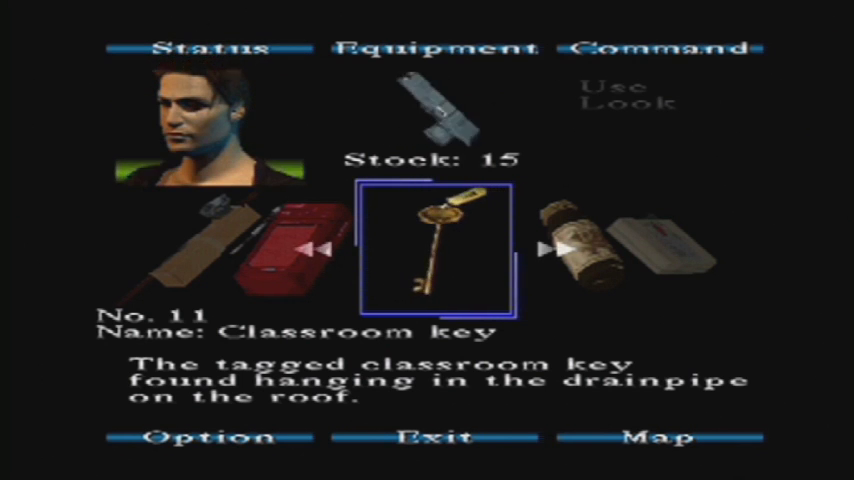
key(Down)
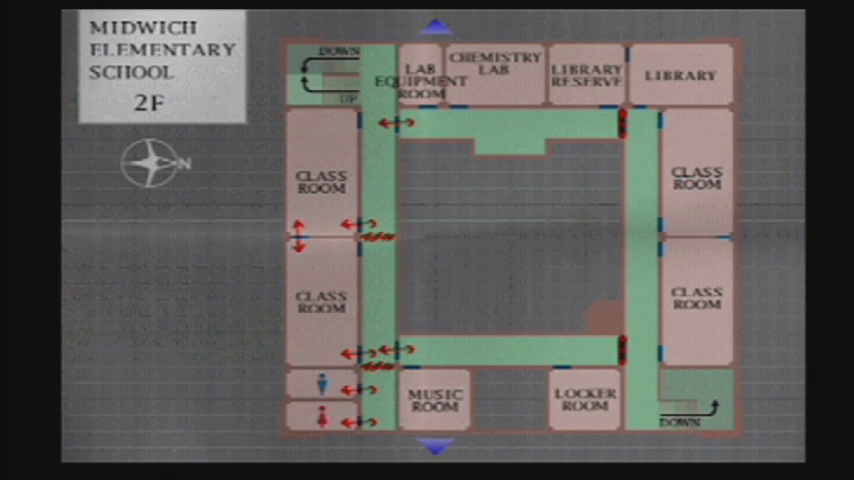
Flip the map to the roof and back to the second floor, then return to the game
key(Escape)
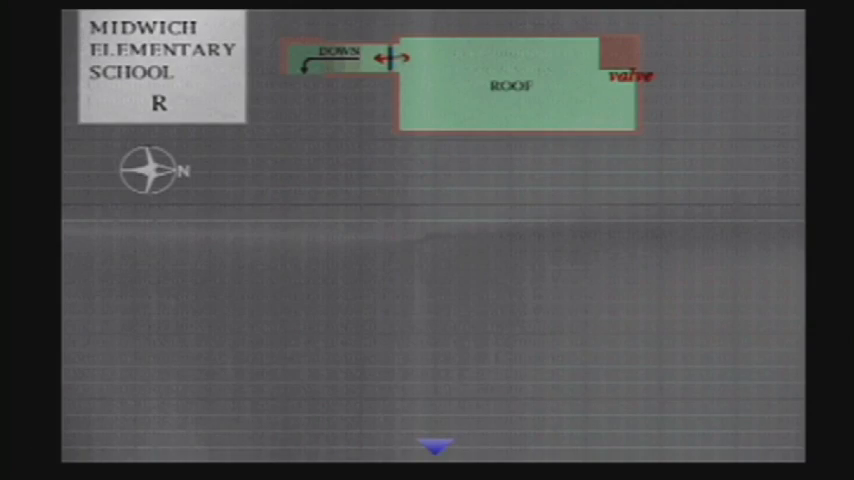
key(Escape)
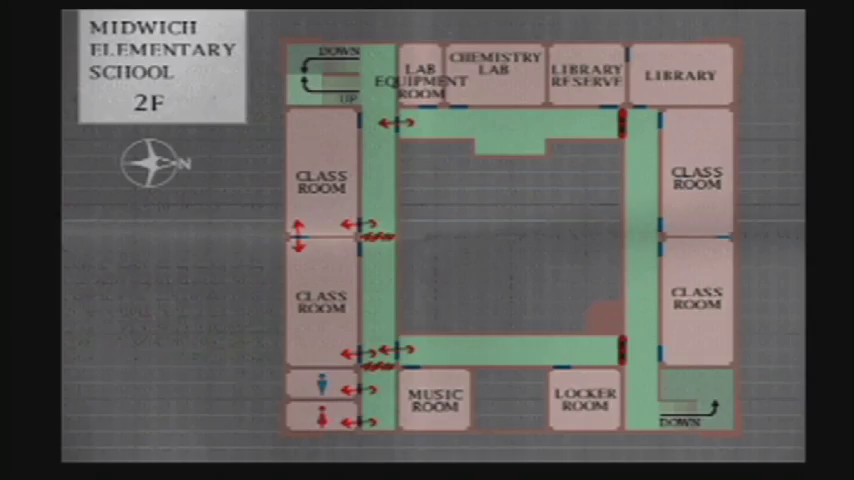
key(Escape)
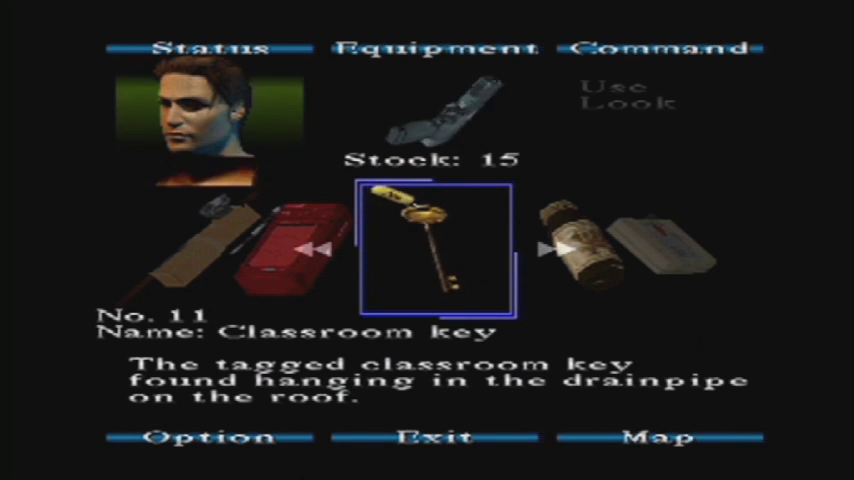
Examine the classroom key close up to read its 2NW tag, then dismiss the close-up
key(Return)
key(Down)
key(Return)
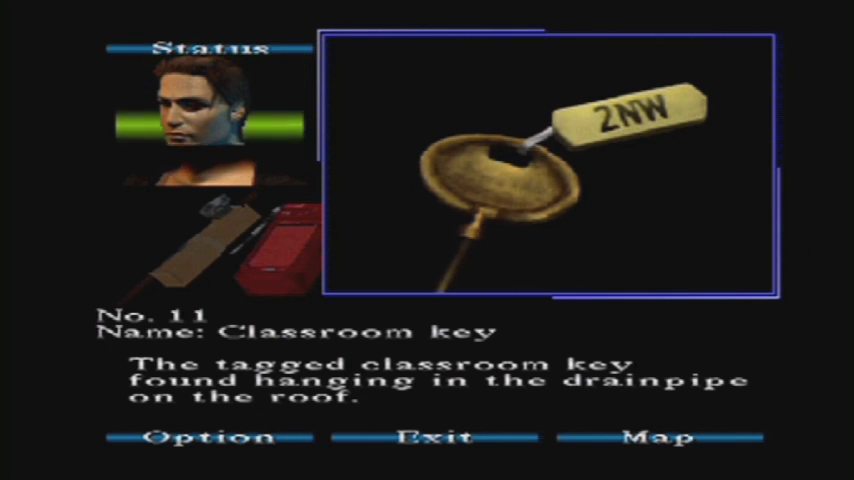
key(Escape)
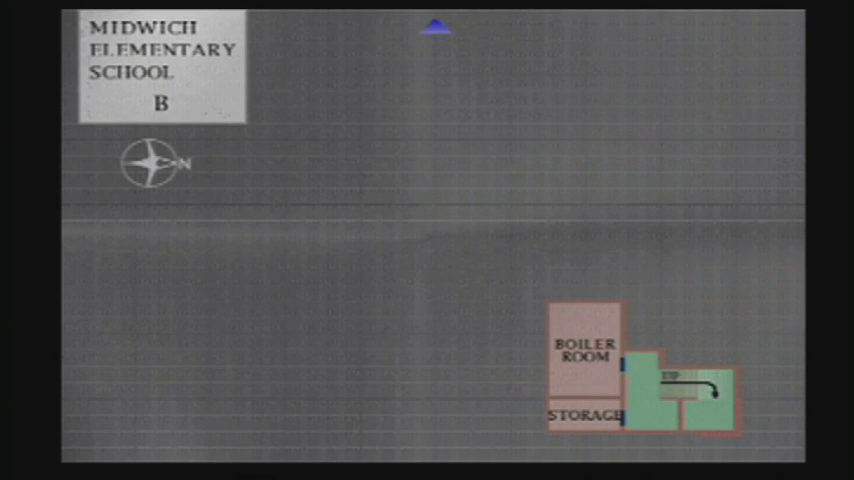
Switch the school map from the basement to the first floor, then close it
key(Up)
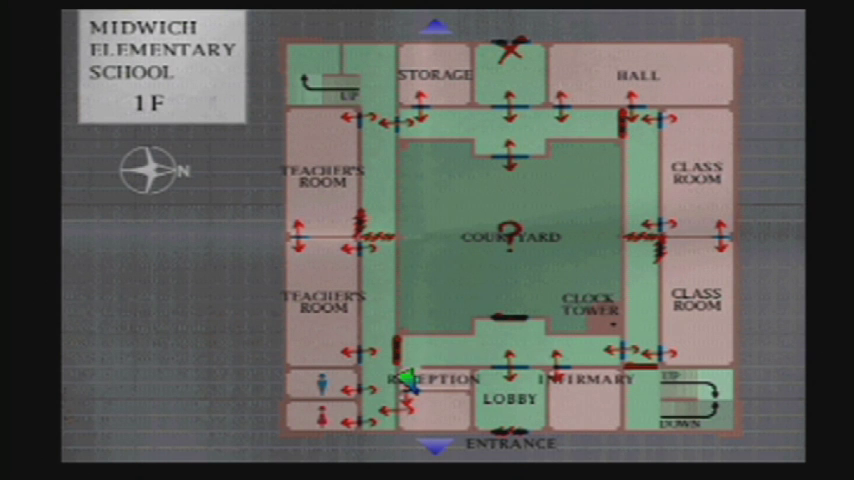
key(Escape)
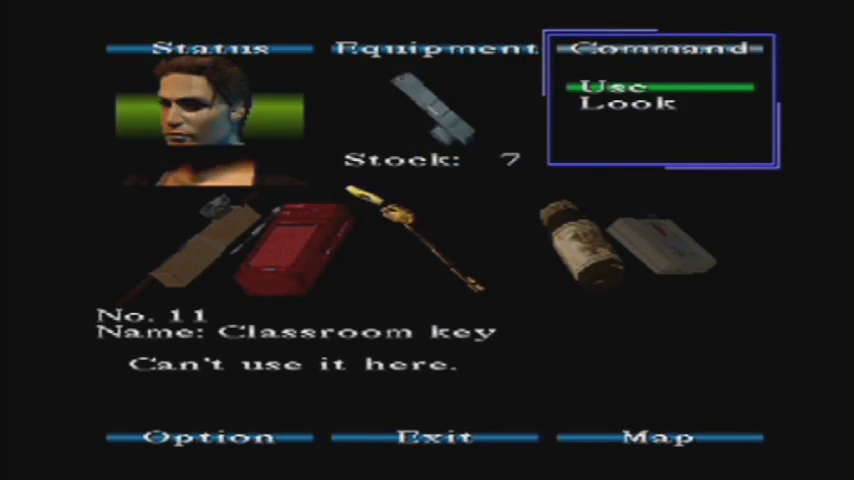
Try the classroom key, get "Can't use it here," and dismiss the message
key(Down)
key(Return)
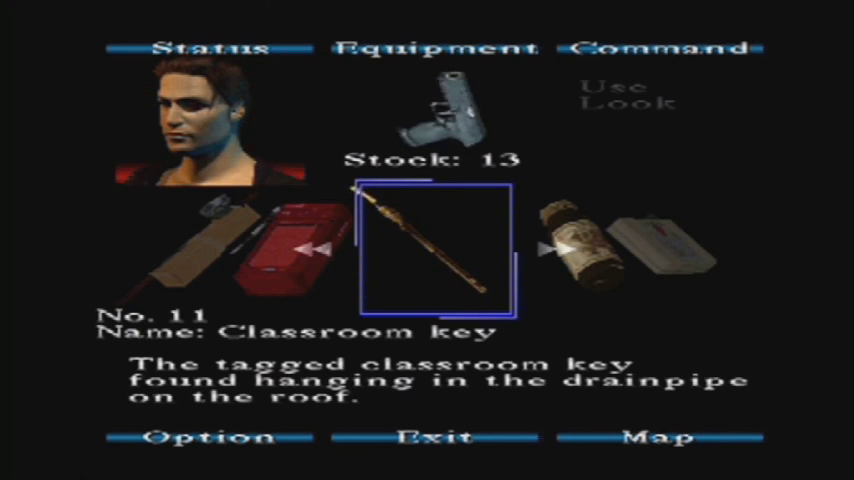
Drink one health drink to restore stamina, then leave the inventory
key(Right)
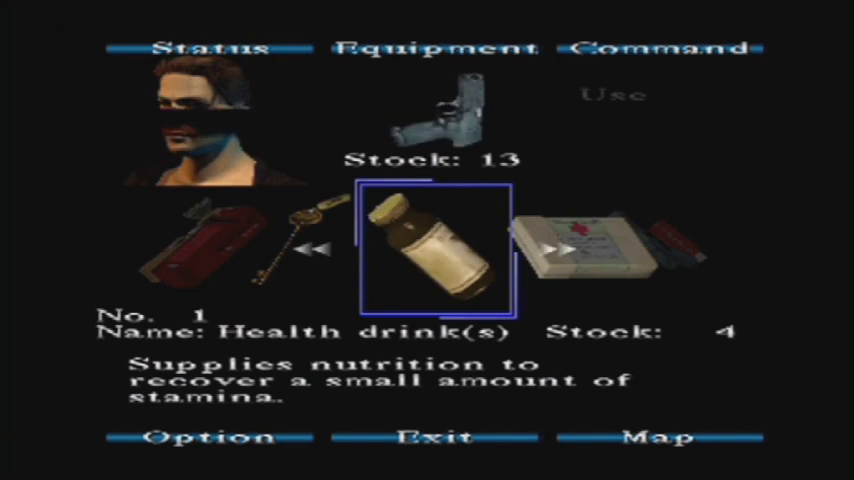
key(Return)
key(Escape)
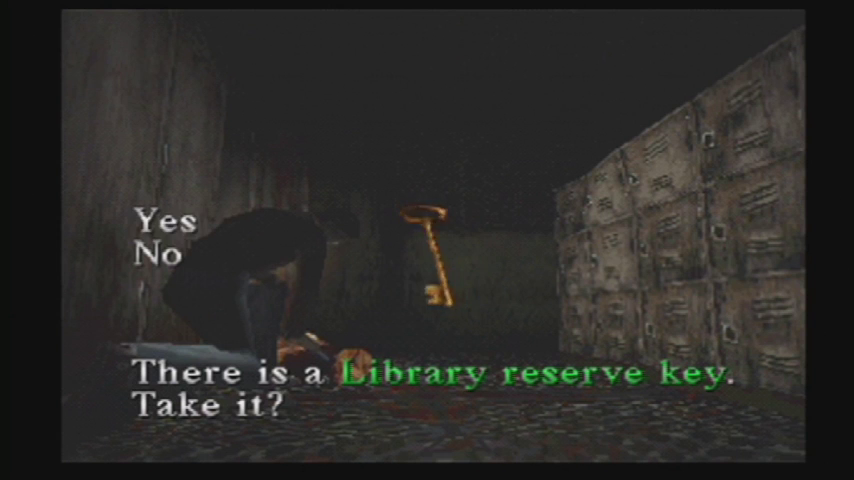
Take the Library reserve key from the slumped body in the locker
key(Return)
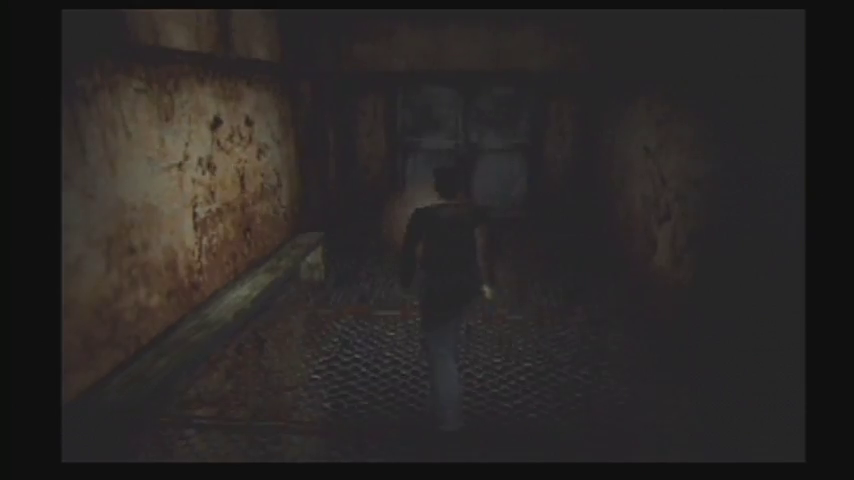
Try opening the jammed door along the second-floor corridor
key(Return)
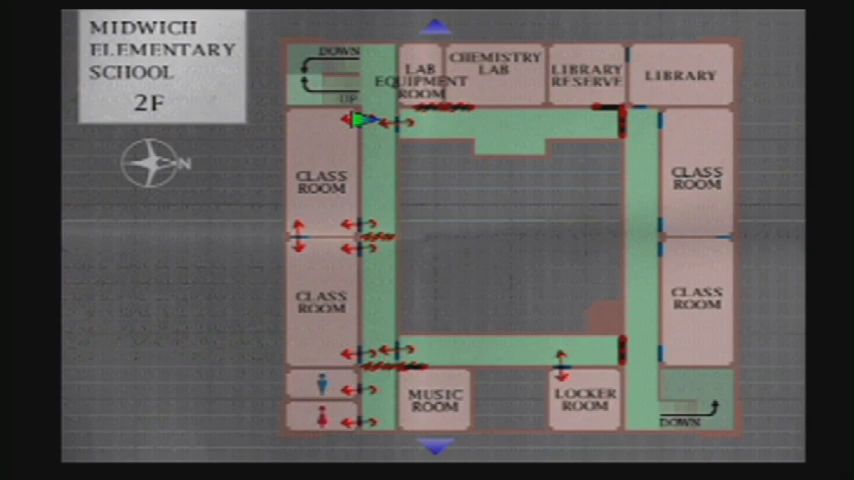
Close the second-floor school map and resume walking down the corridor
key(Escape)
key(Up)
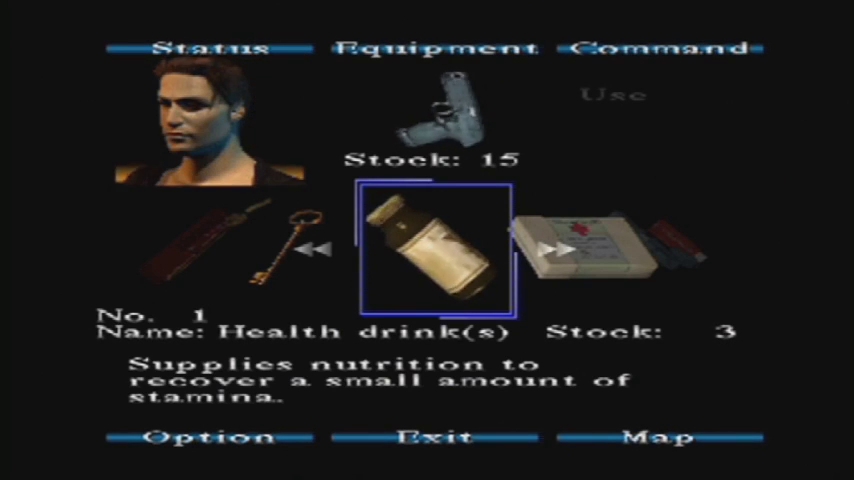
Heal with a first aid kit, leaving two, and continue down the grated corridor
key(Right)
key(Left)
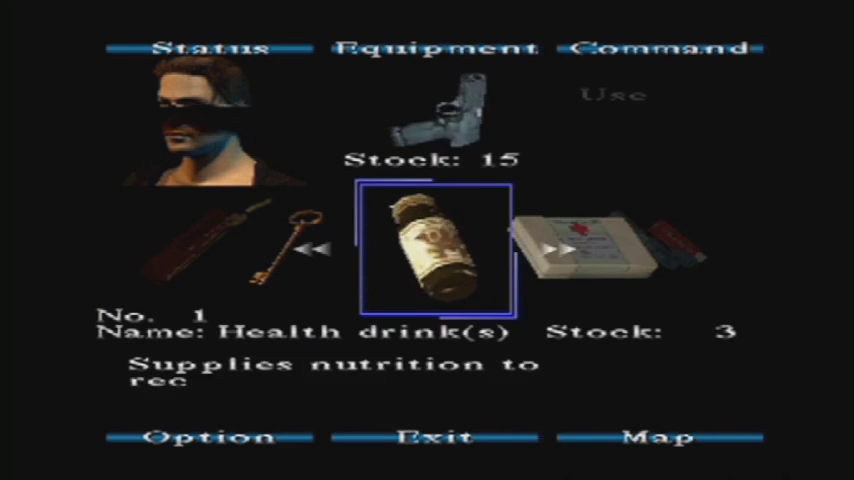
key(Right)
key(Left)
key(Right)
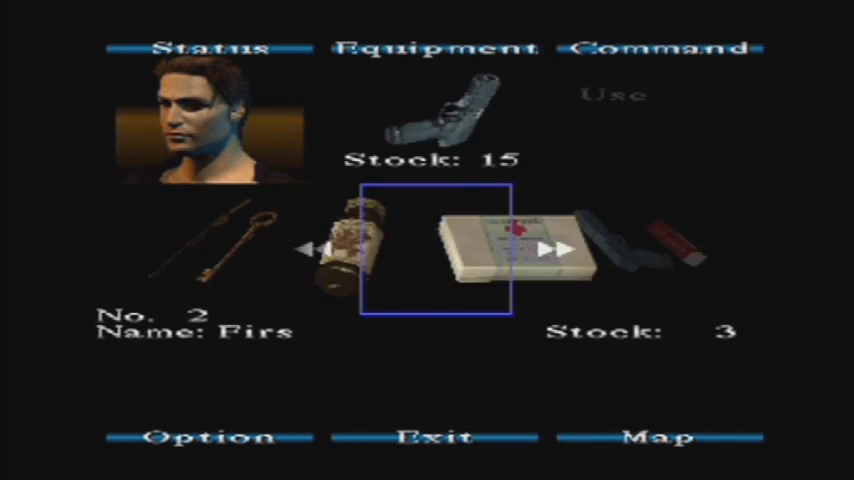
key(Left)
key(Right)
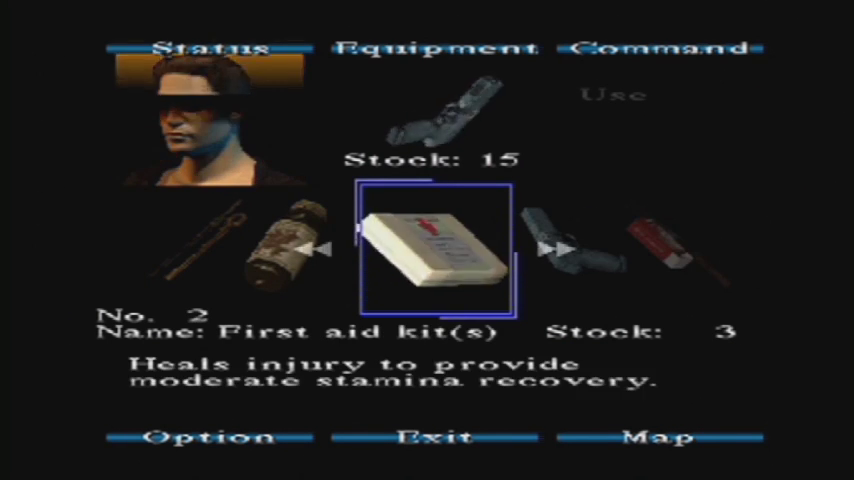
key(Return)
key(Return)
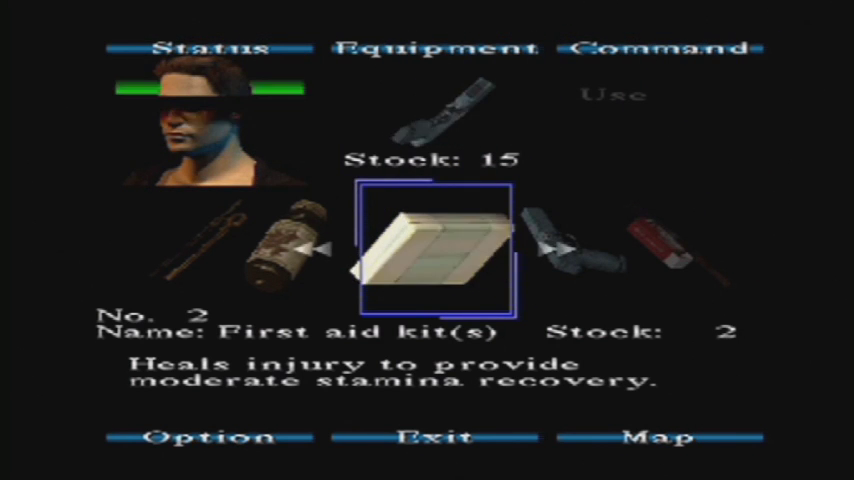
key(Escape)
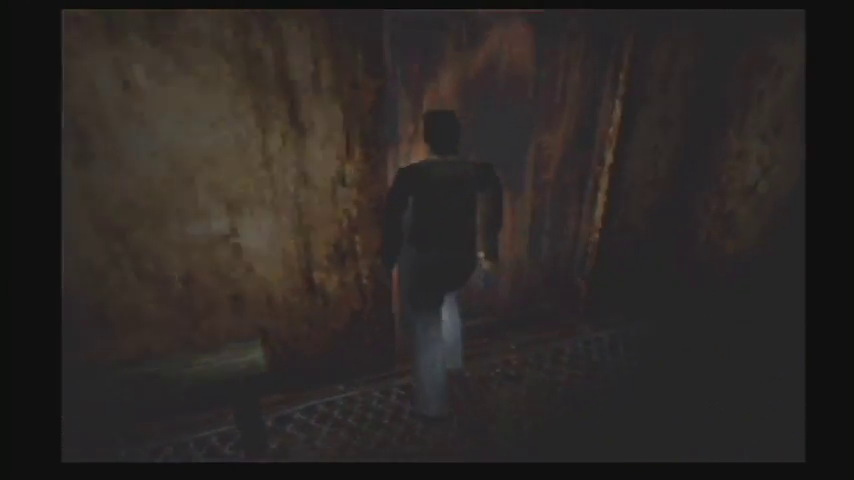
key(Up)
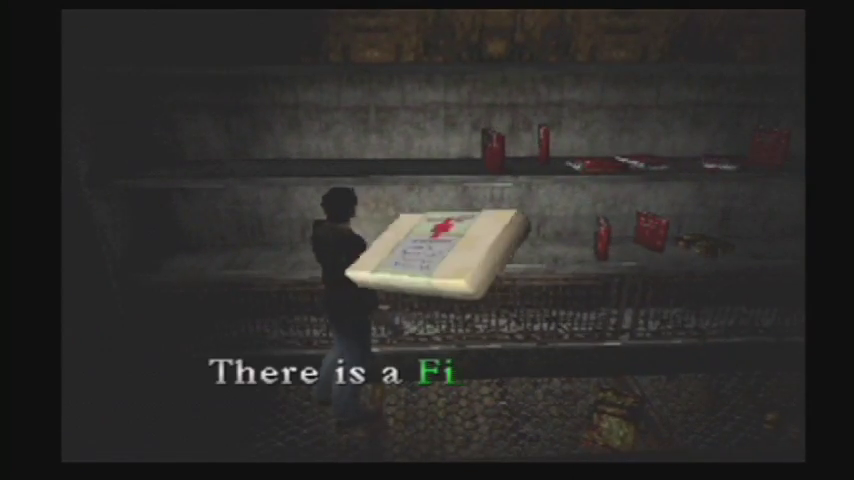
Take the first aid kit from the storeroom shelf, then search the bookshelves, which hold no useful books
key(Return)
key(Up)
key(Return)
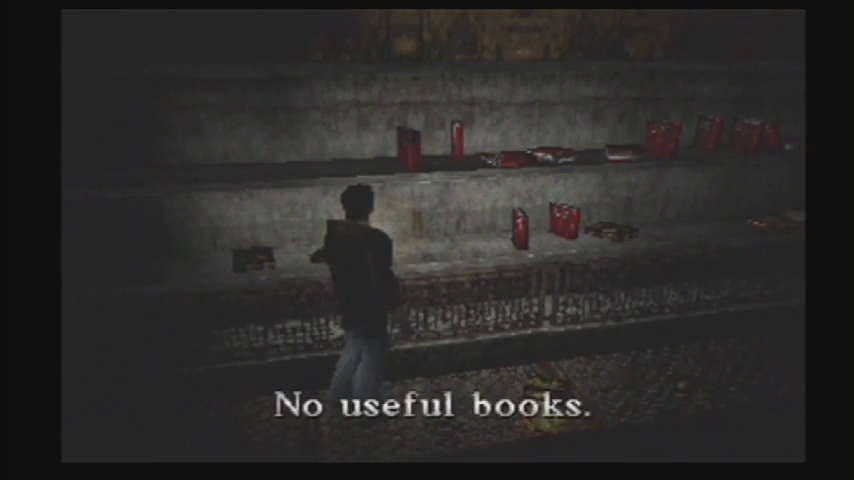
key(Left)
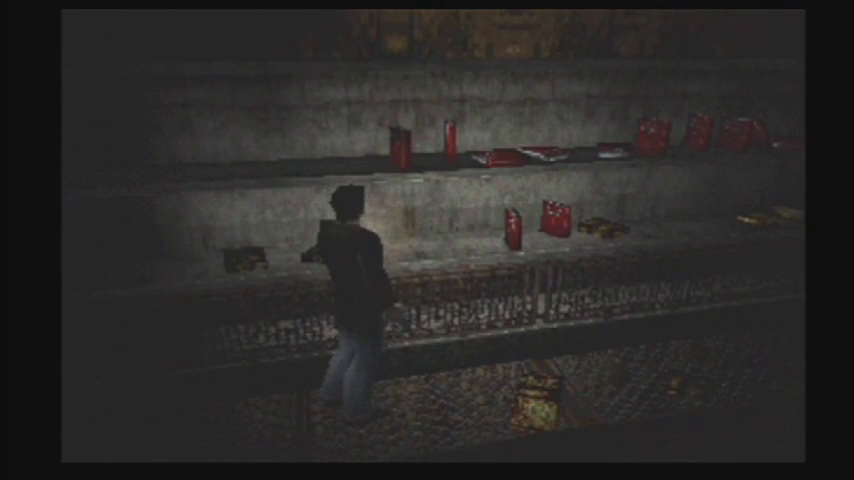
key(Up)
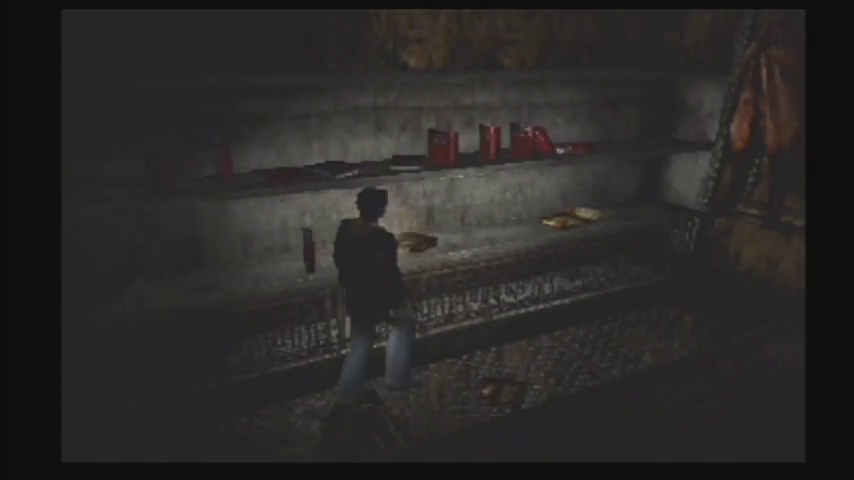
key(Up)
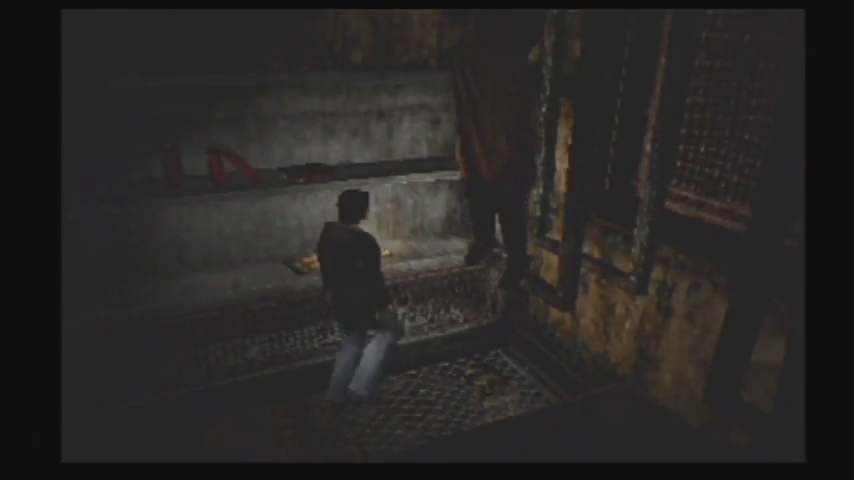
key(Up)
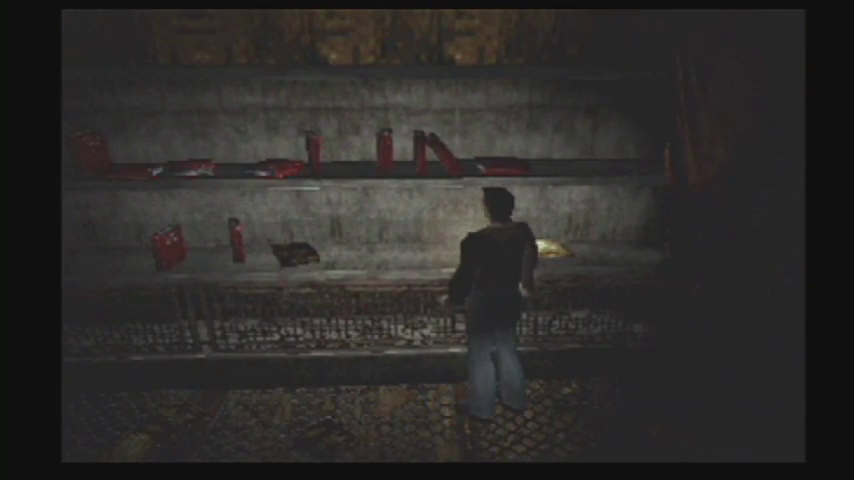